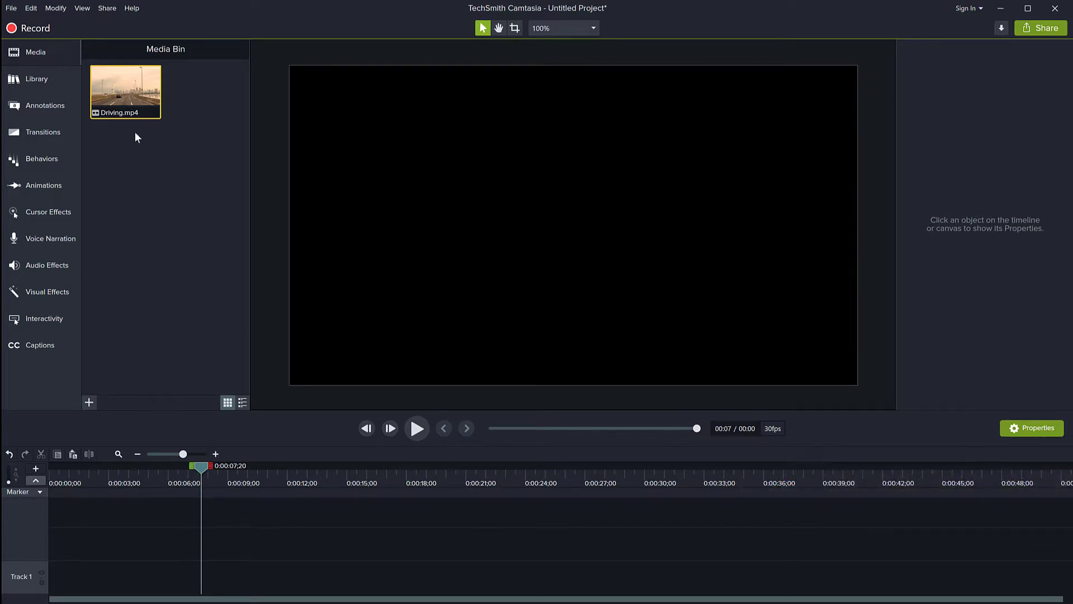
Place Driving.mp4 on Track 1 and silence its audio.
mouse_move(122, 99)
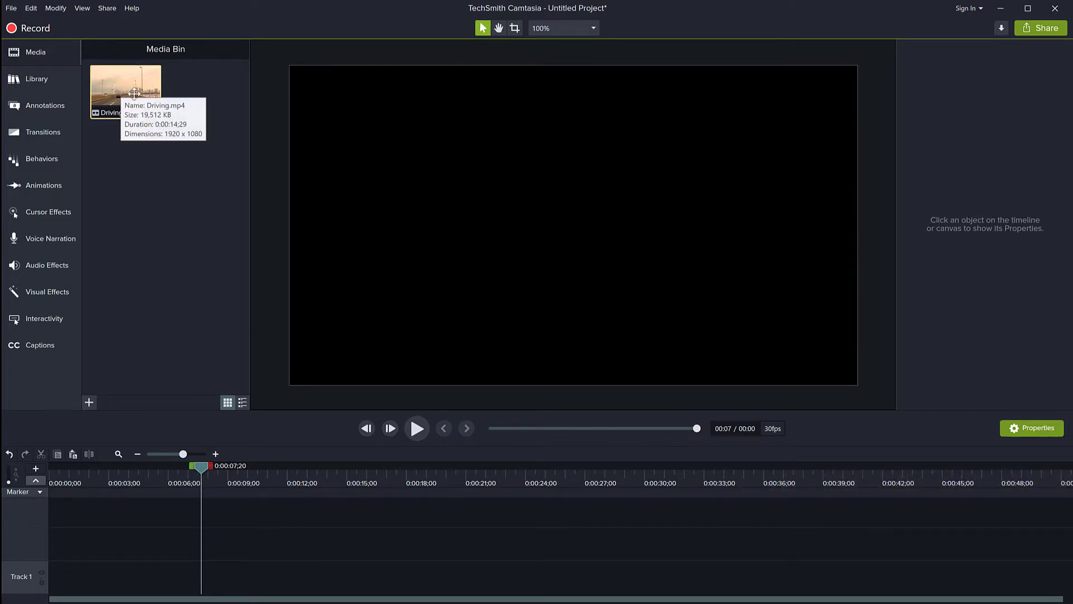
left_click_drag(121, 100, 48, 582)
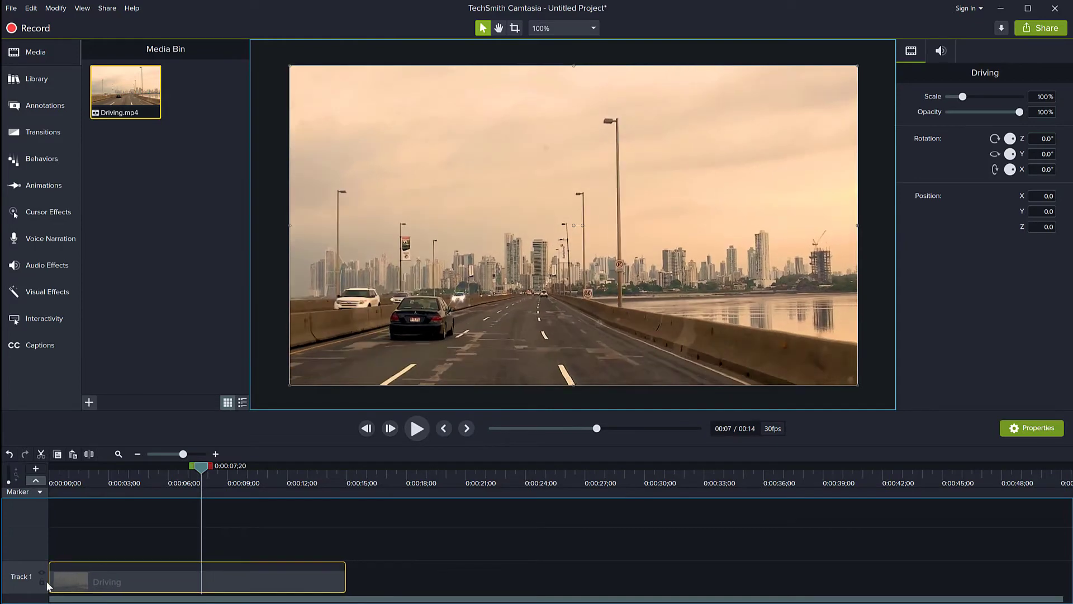
right_click(162, 576)
left_click(210, 504)
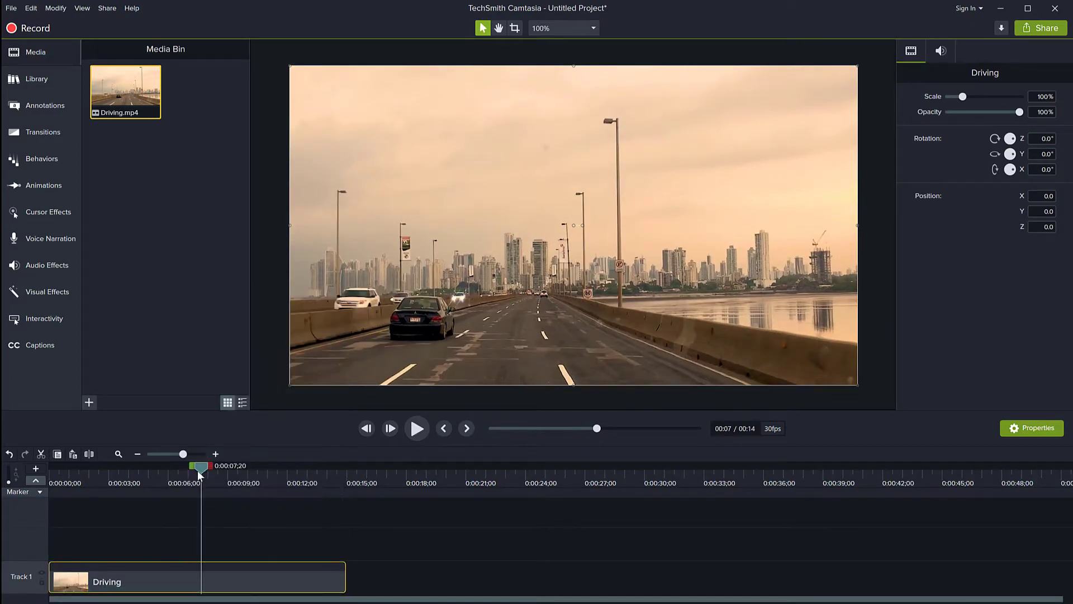
Preview the Driving clip from its start, then pause.
left_click_drag(197, 468, 40, 468)
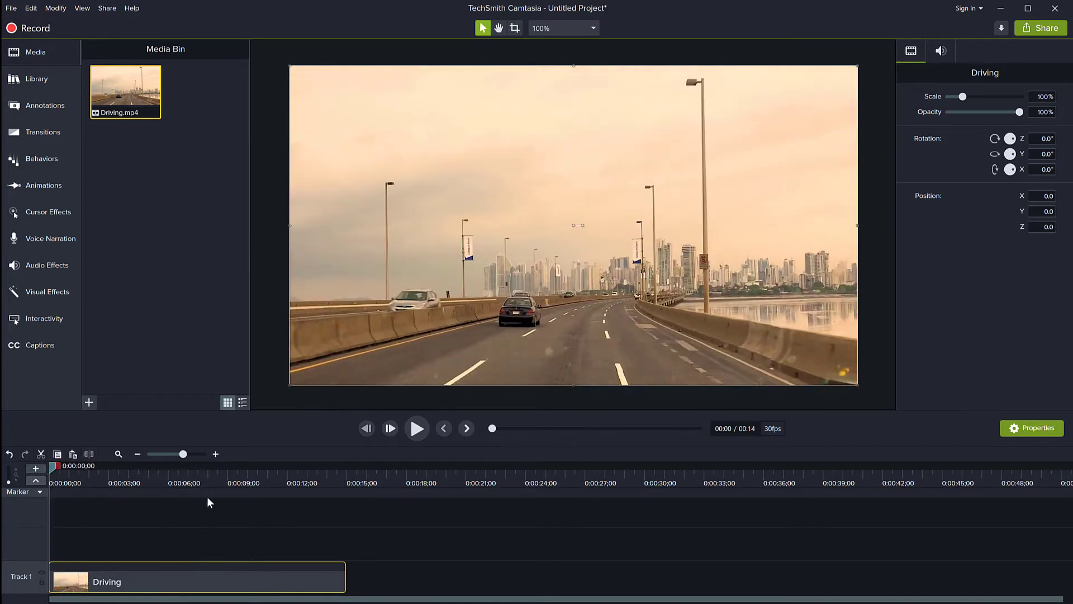
left_click(417, 429)
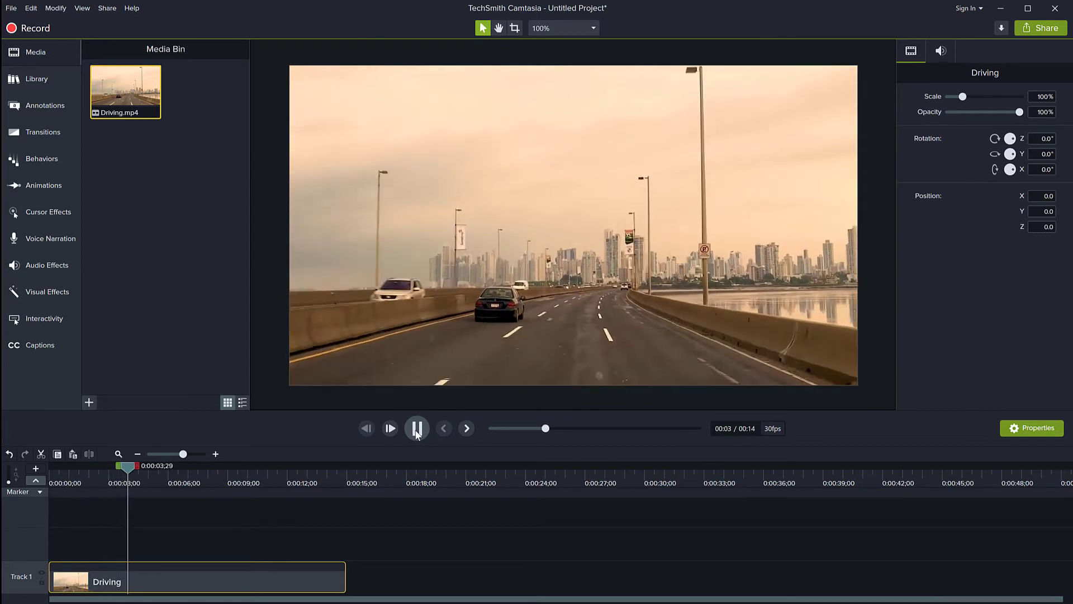
left_click(416, 431)
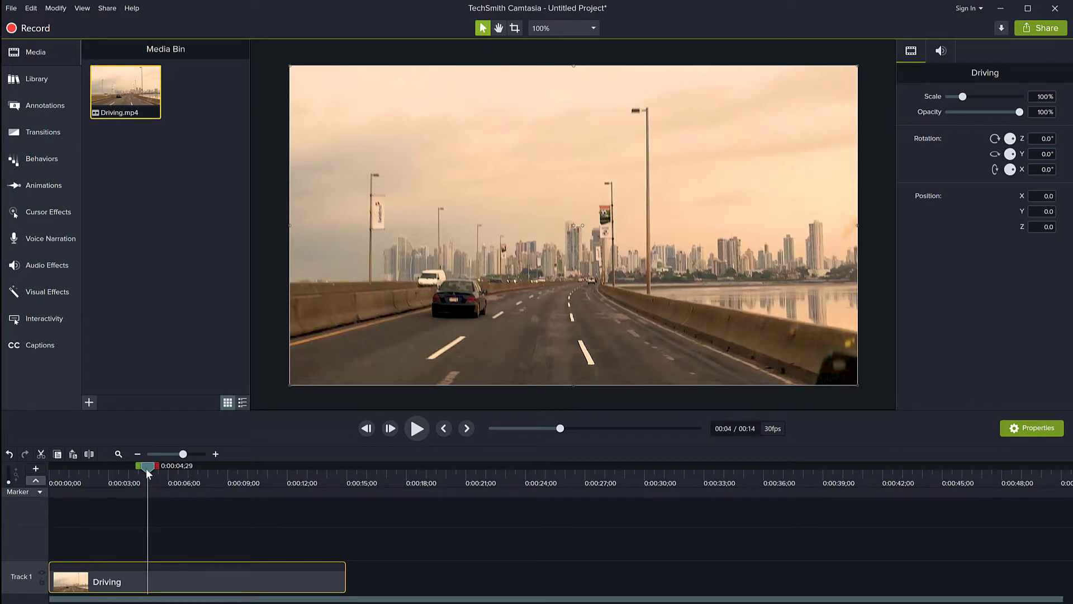
Add a Clip Speed effect to the Driving clip and select its 1.00x speed bar.
right_click(167, 585)
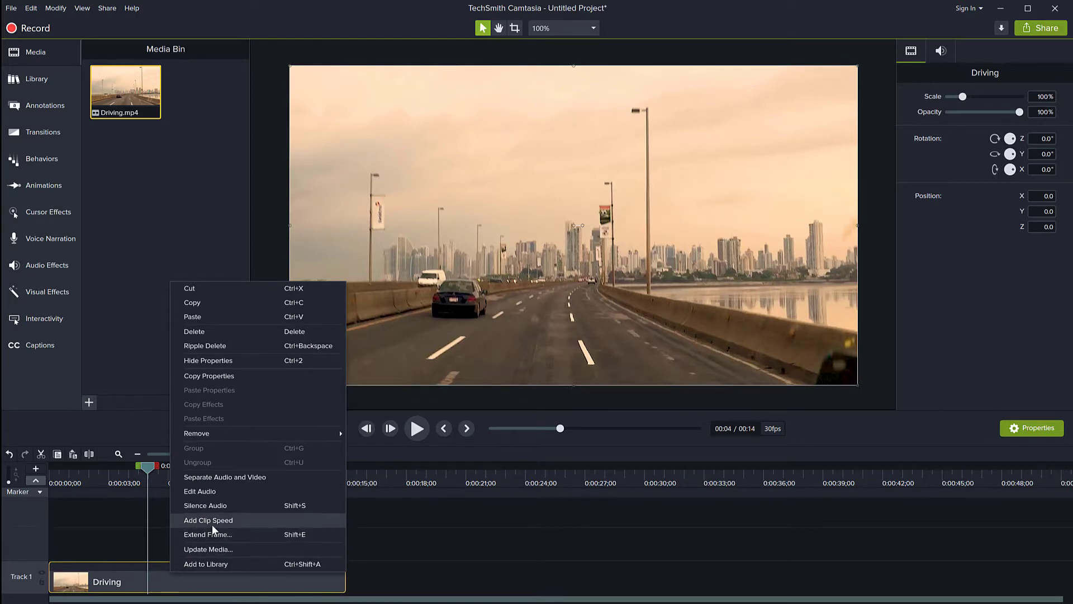
left_click(233, 522)
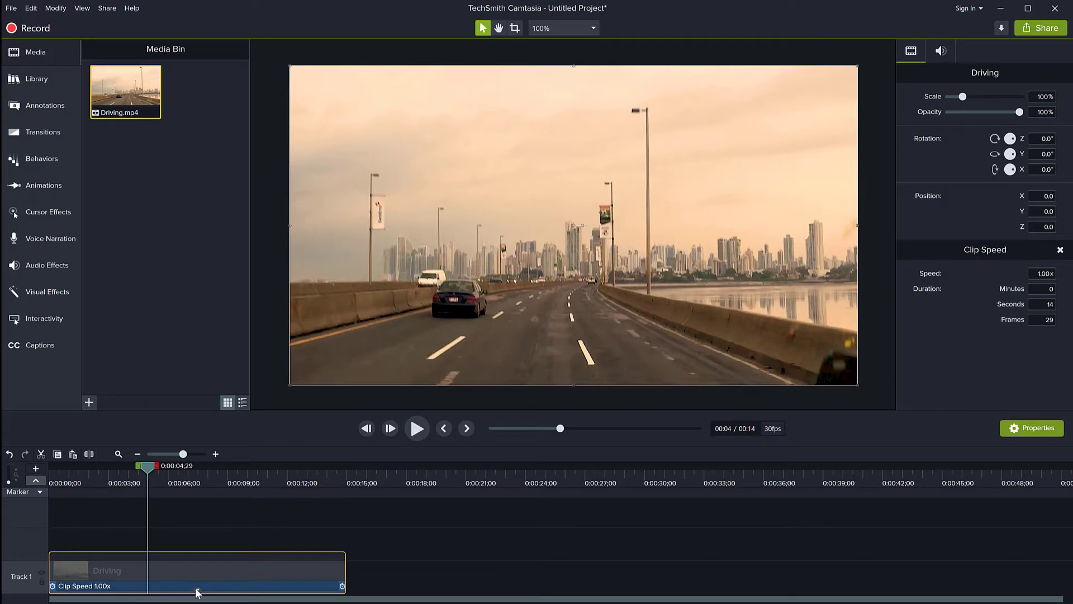
left_click(228, 591)
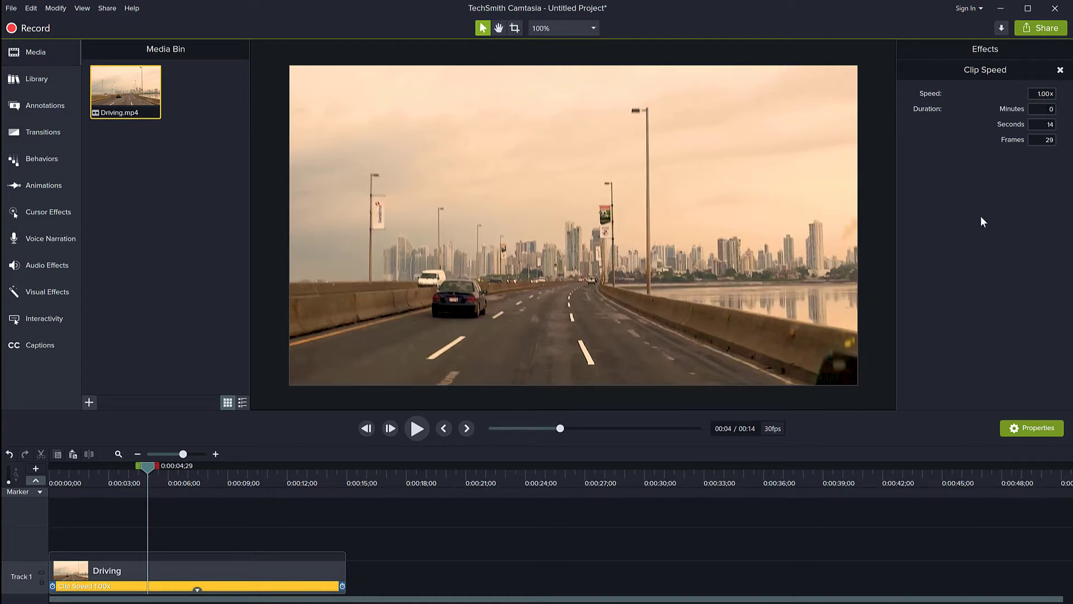
Set Clip Speed to 0.50x, then duration to 1 minute, 0 seconds, 0 frames.
left_click(1036, 95)
left_click(1039, 110)
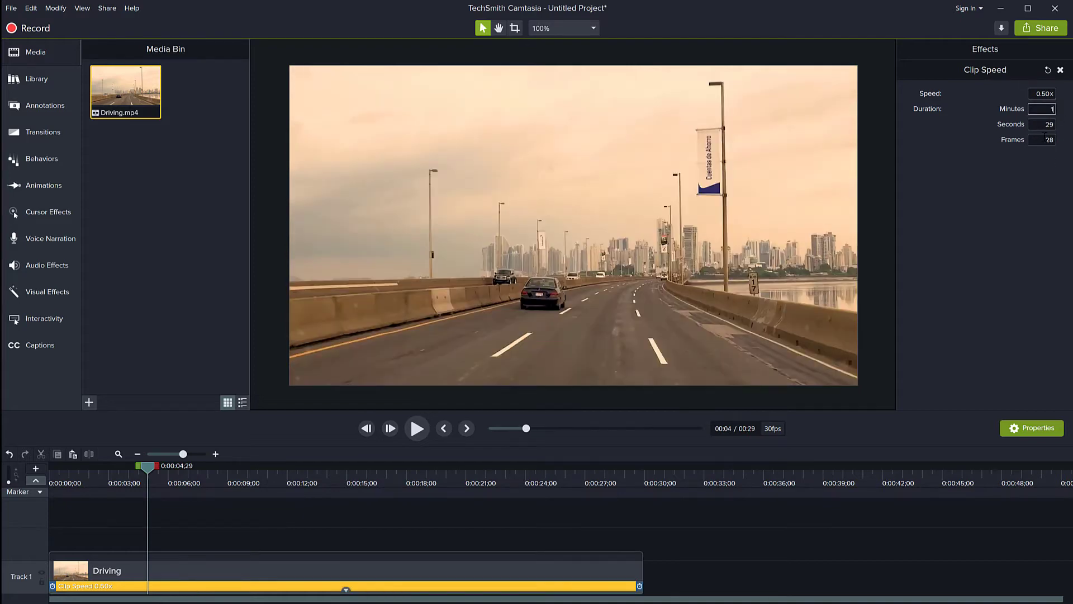
key("Tab")
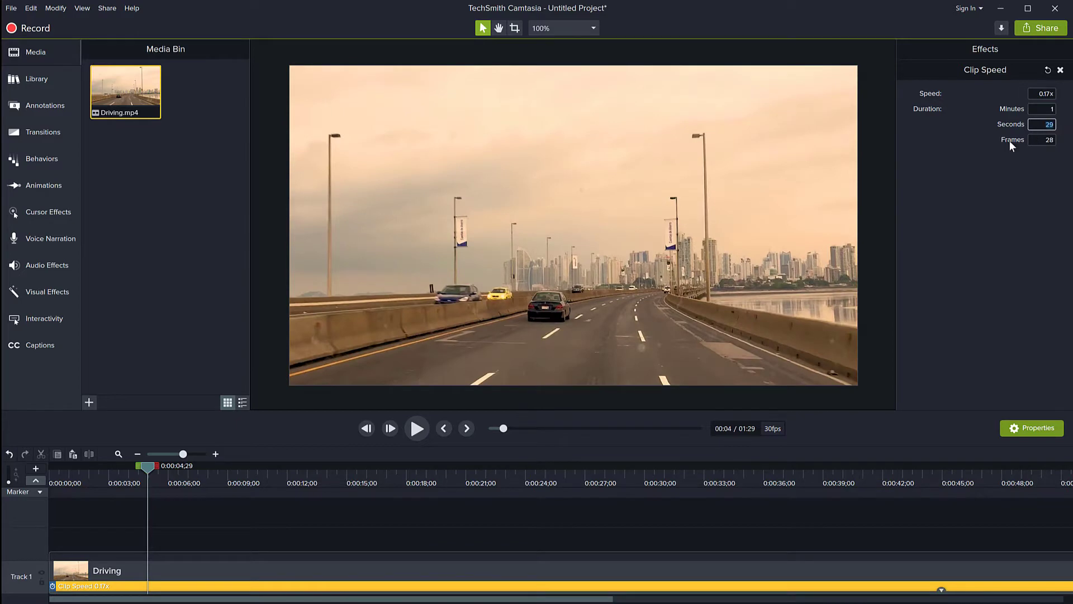
type("0")
key("Tab")
type("0")
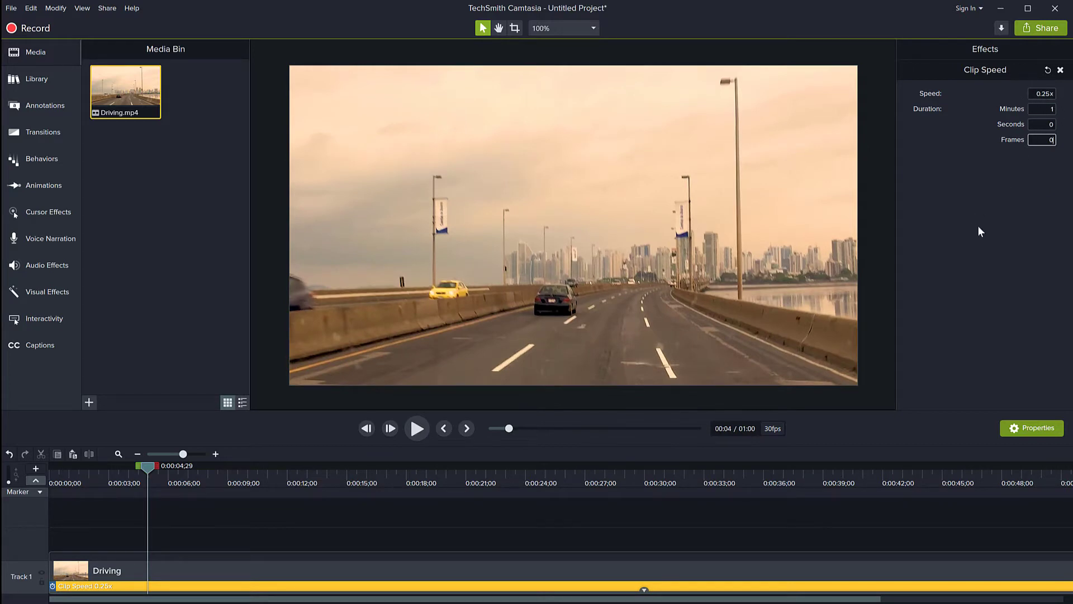
Zoom out the timeline and play the slowed one-minute clip from its start.
scroll(462, 578, "down", 3)
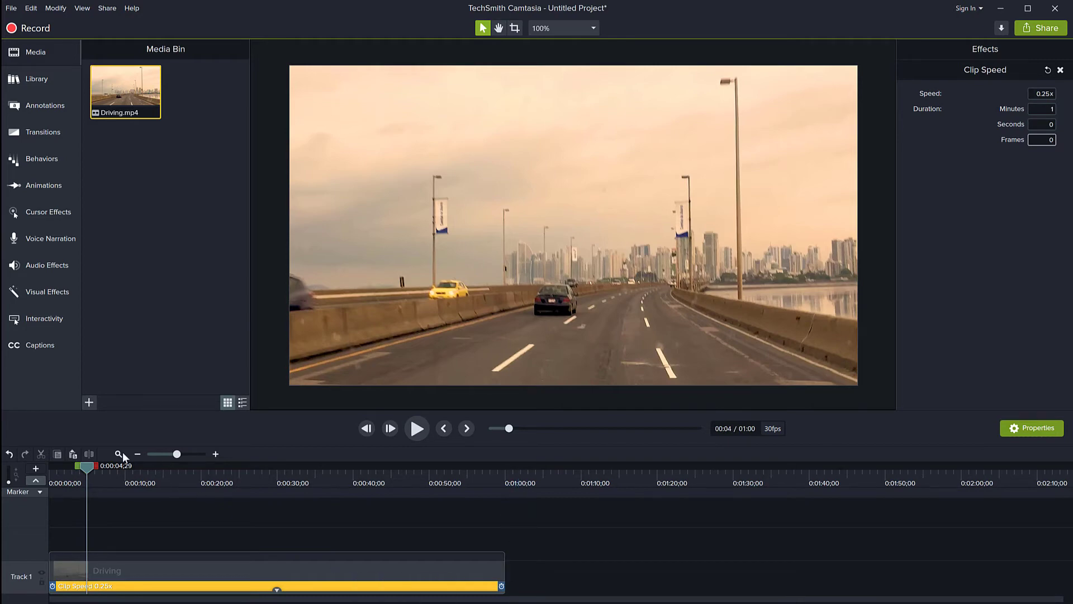
left_click_drag(84, 465, 42, 469)
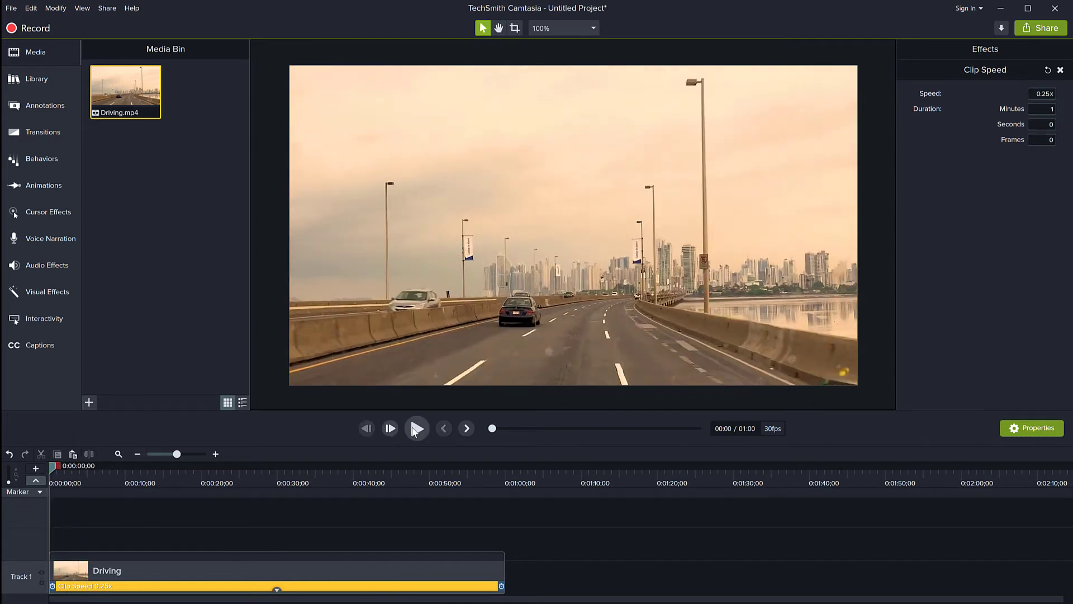
left_click(416, 429)
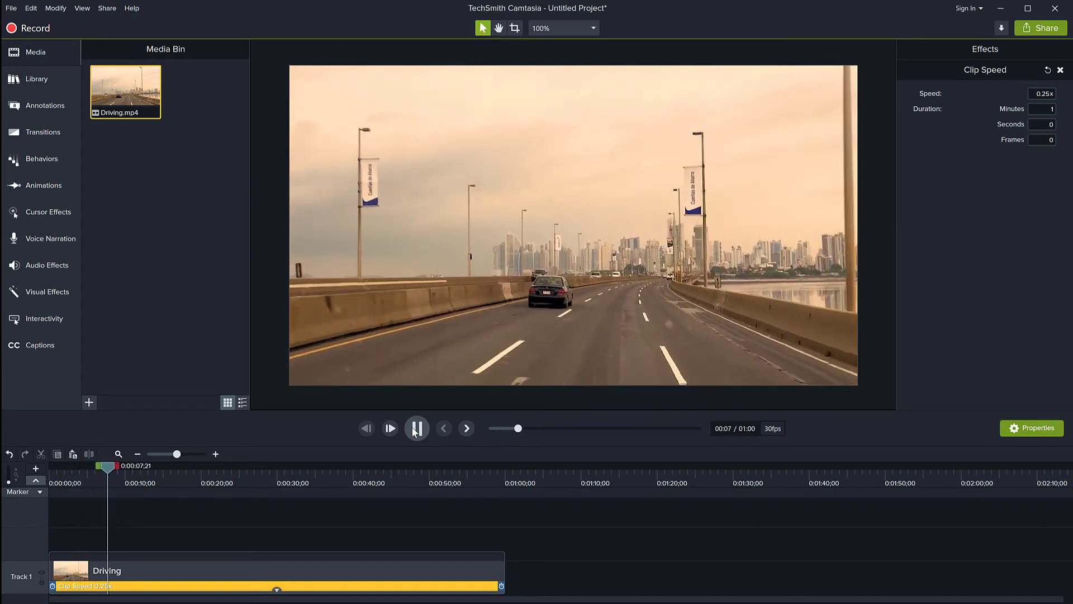
left_click(417, 429)
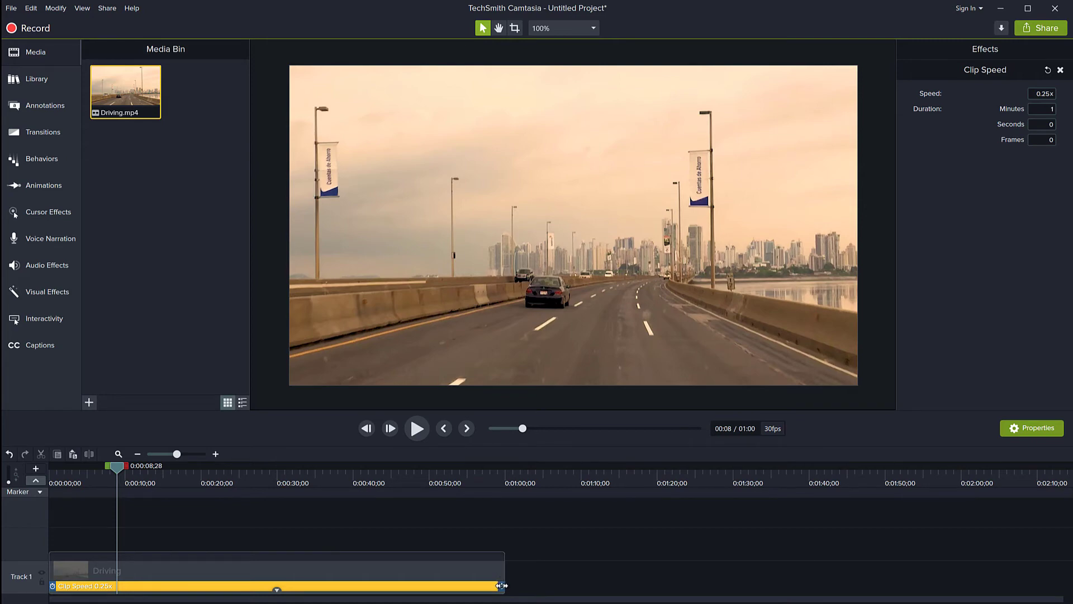
Drag the clip speed handle left to shorten the clip, then play it from the start.
left_click_drag(499, 585, 121, 585)
left_click_drag(119, 468, 42, 481)
left_click(417, 429)
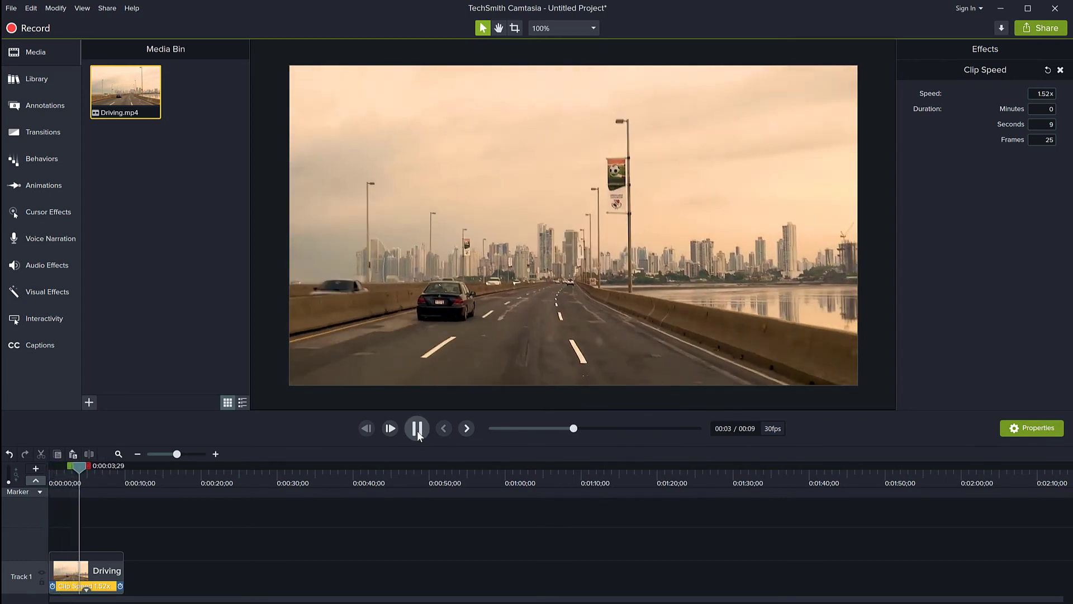
left_click(417, 428)
Shorten the clip further to 2.48x, about six seconds, and play it back.
left_click_drag(121, 586, 94, 586)
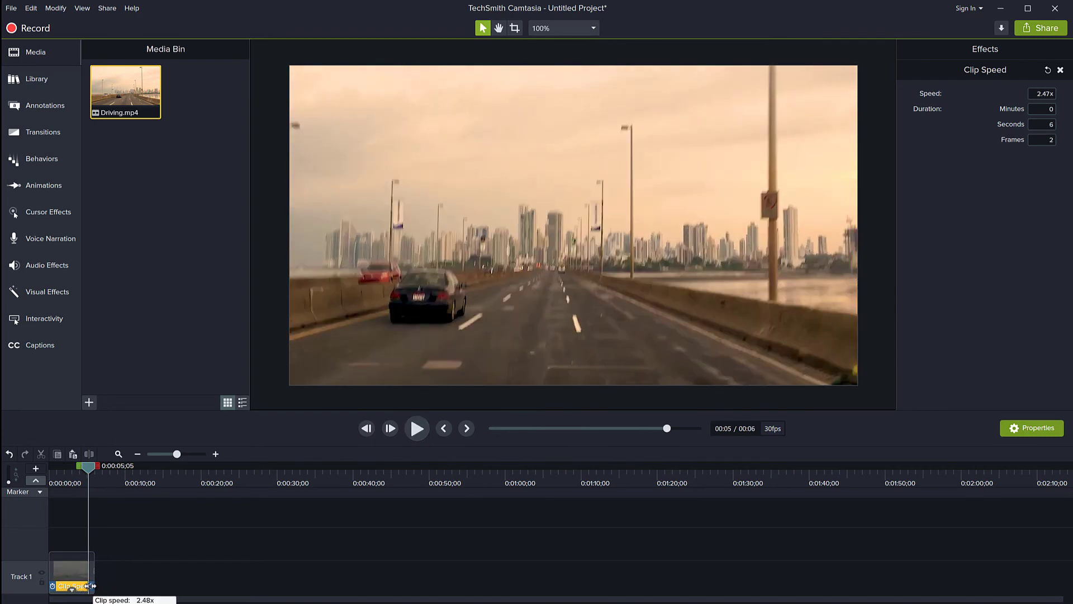
left_click_drag(92, 585, 91, 584)
left_click_drag(91, 475, 32, 464)
left_click(417, 430)
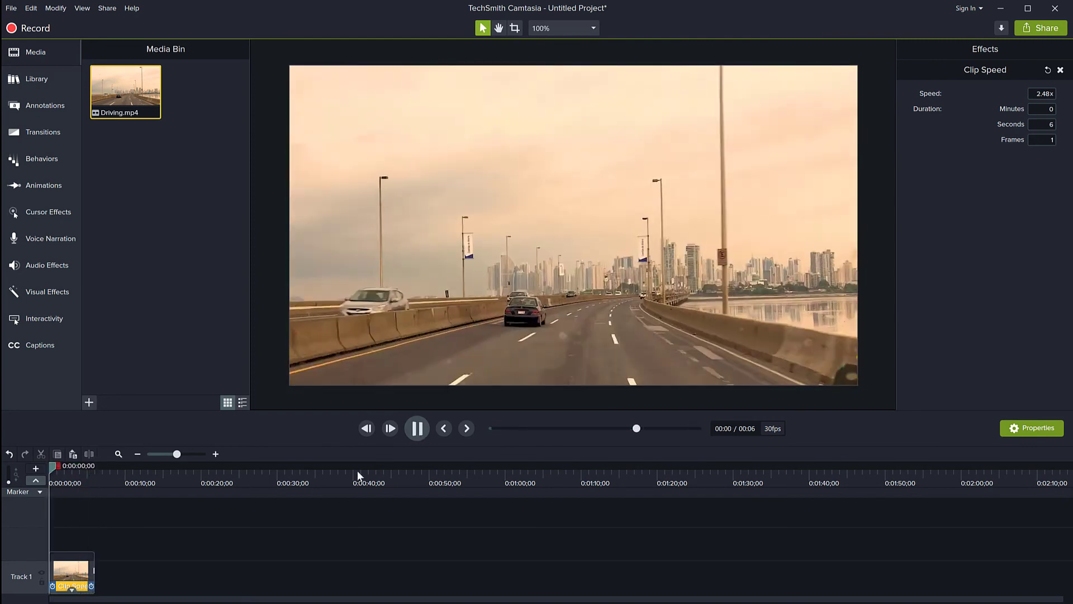
key("space")
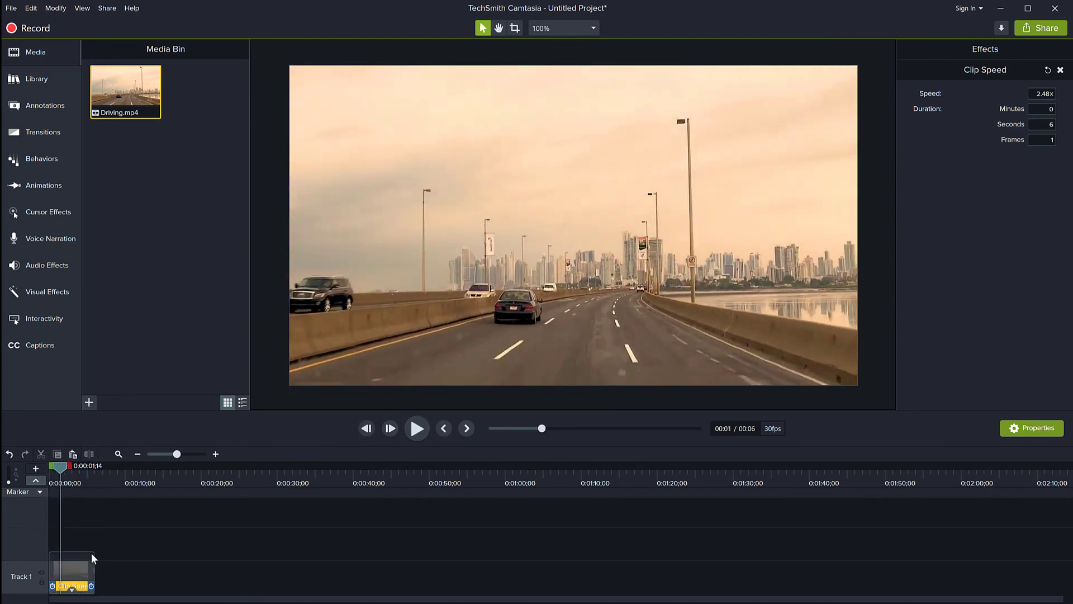
right_click(69, 571)
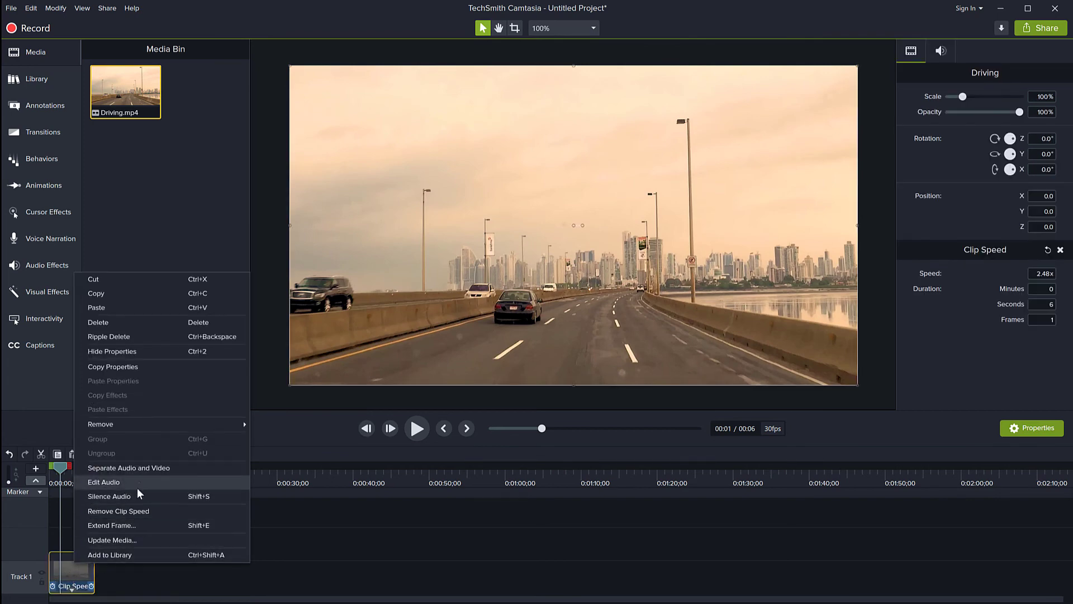
left_click(332, 536)
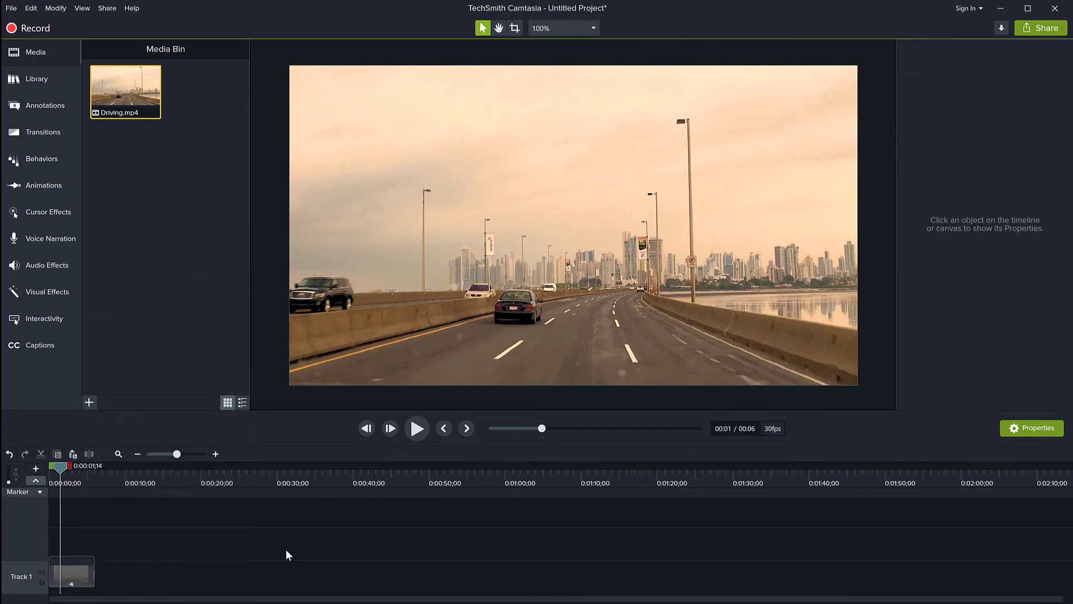
left_click(76, 572)
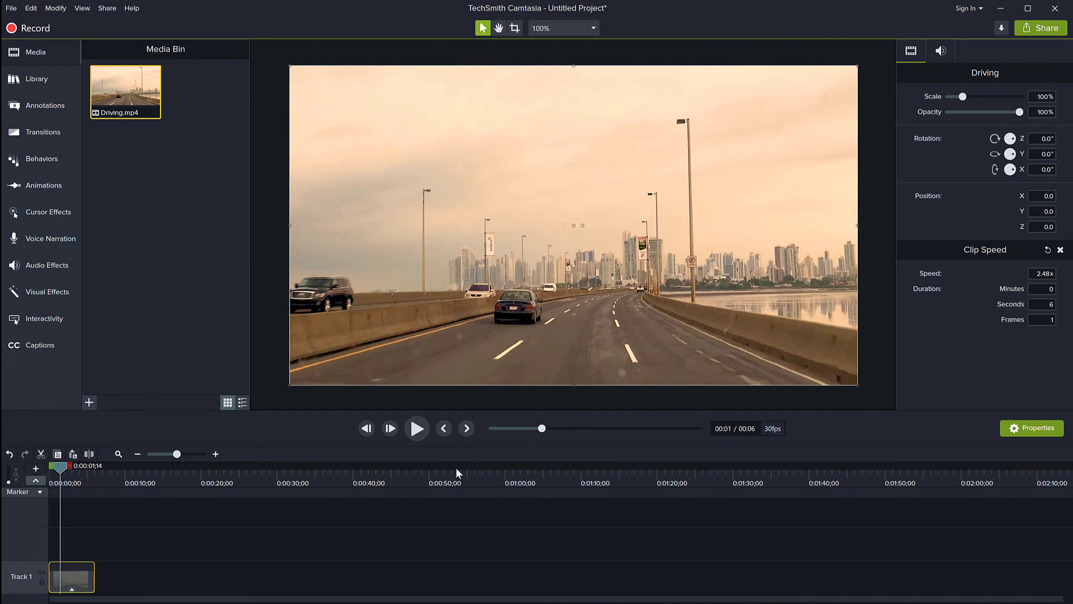
left_click(72, 591)
left_click(81, 585)
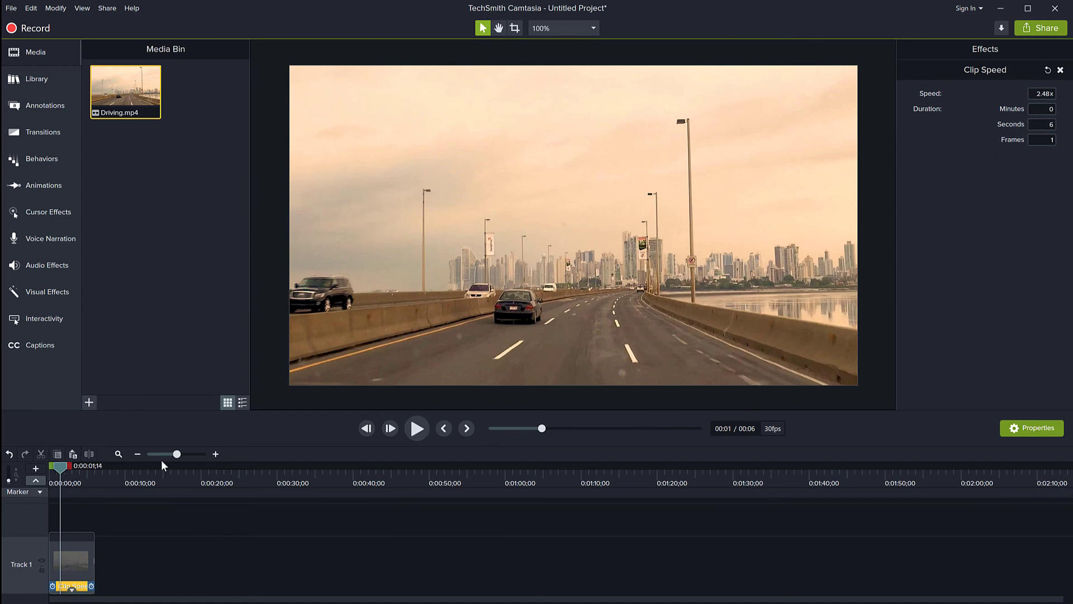
Show the Visual Effects library and drag Clip Speed toward the Driving clip.
left_click(50, 295)
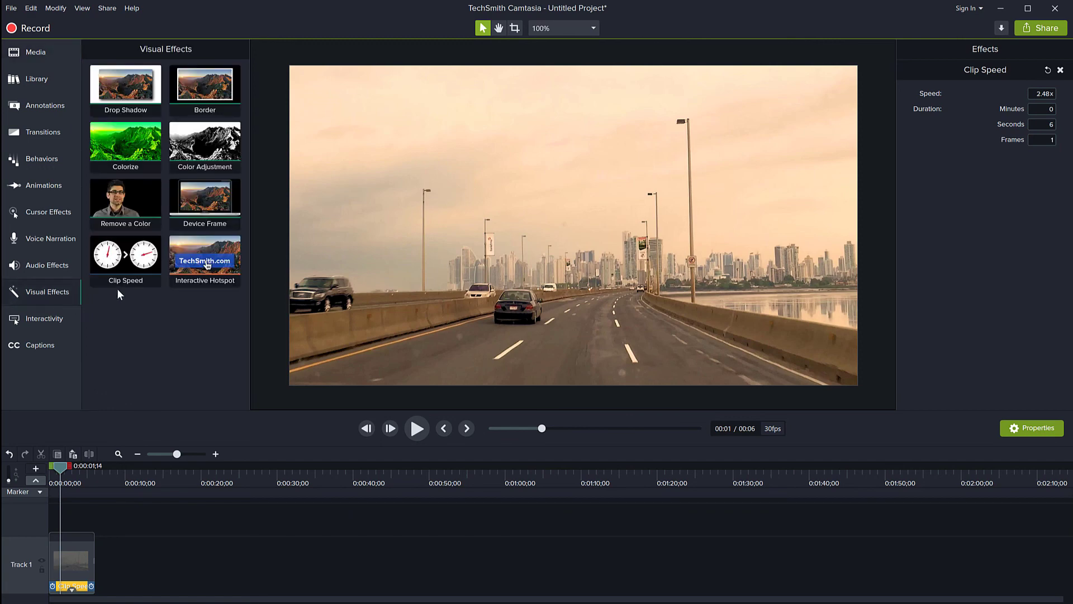
left_click(123, 263)
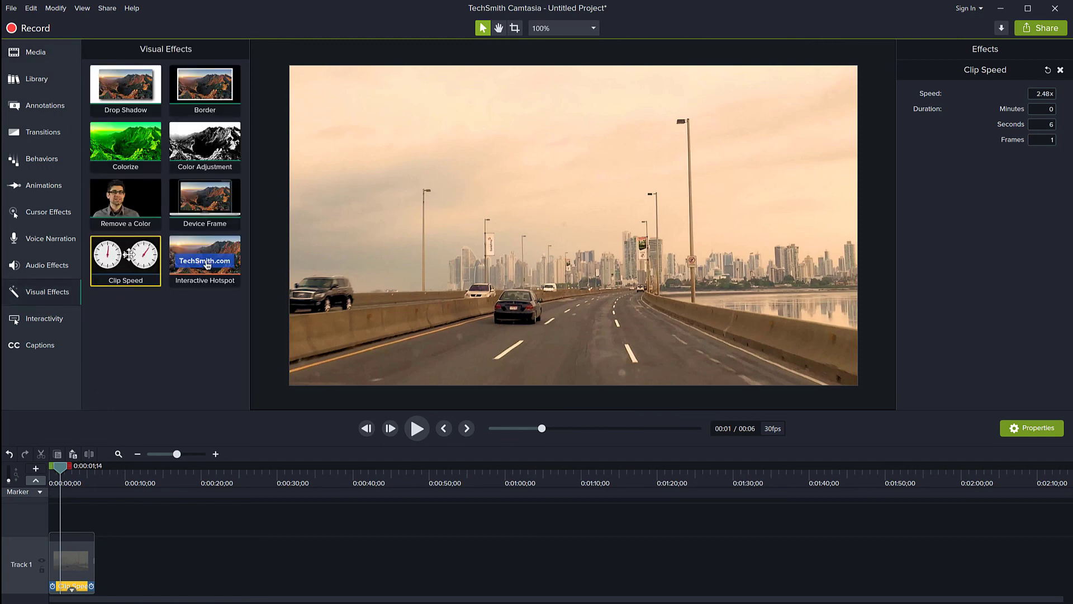
mouse_move(129, 254)
left_mouse_down()
mouse_move(132, 337)
mouse_move(92, 544)
mouse_move(79, 559)
mouse_move(167, 321)
mouse_move(129, 271)
left_mouse_up()
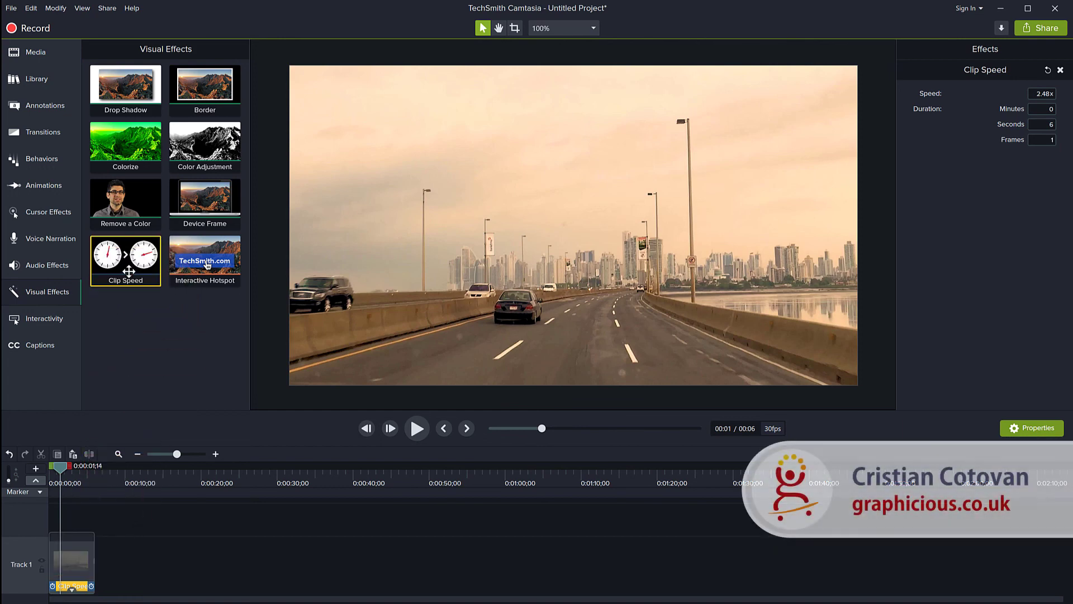